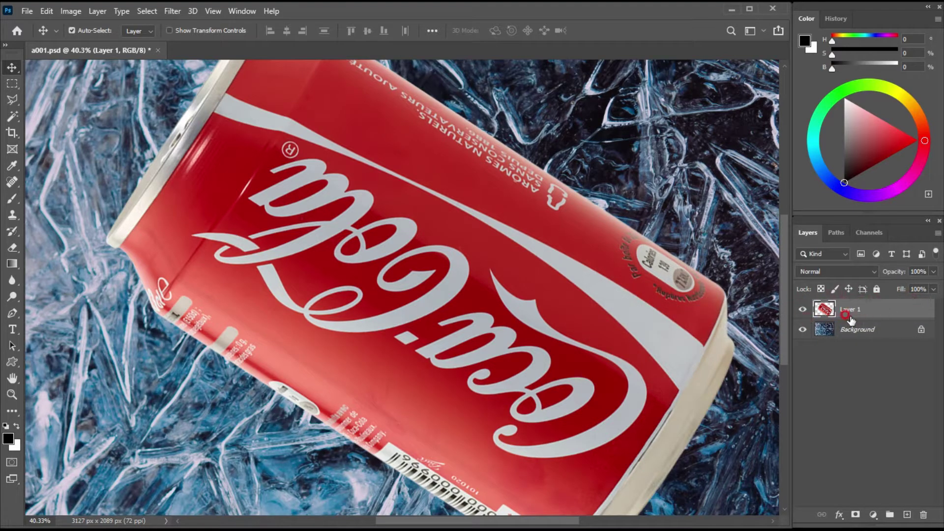
# Duplicate the can layer, then name the original "Drink 001" and the copy "Drink 002".
pyautogui.hotkey('ctrl', 'j')
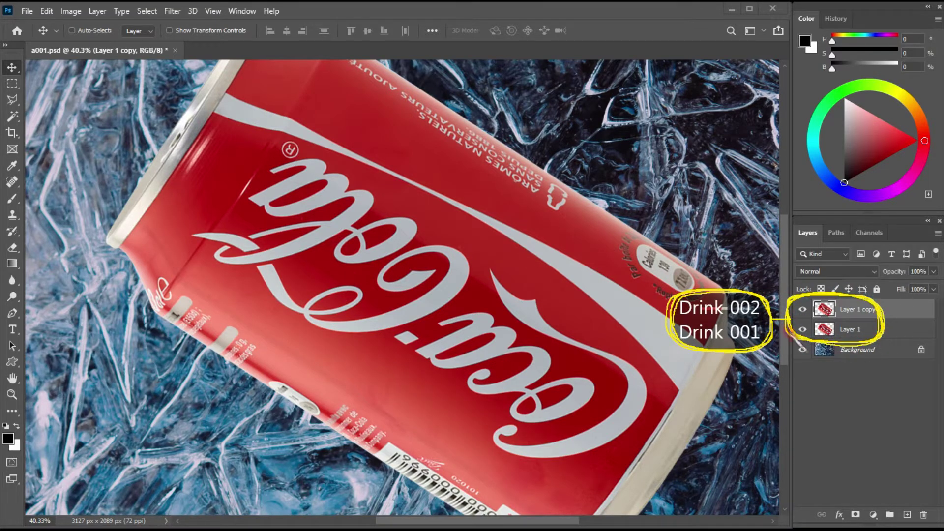
pyautogui.click(862, 332)
pyautogui.write('Drink 001')
pyautogui.press('Return')
pyautogui.click(858, 309)
pyautogui.doubleClick(857, 309)
pyautogui.write('Drink 002')
pyautogui.press('Return')
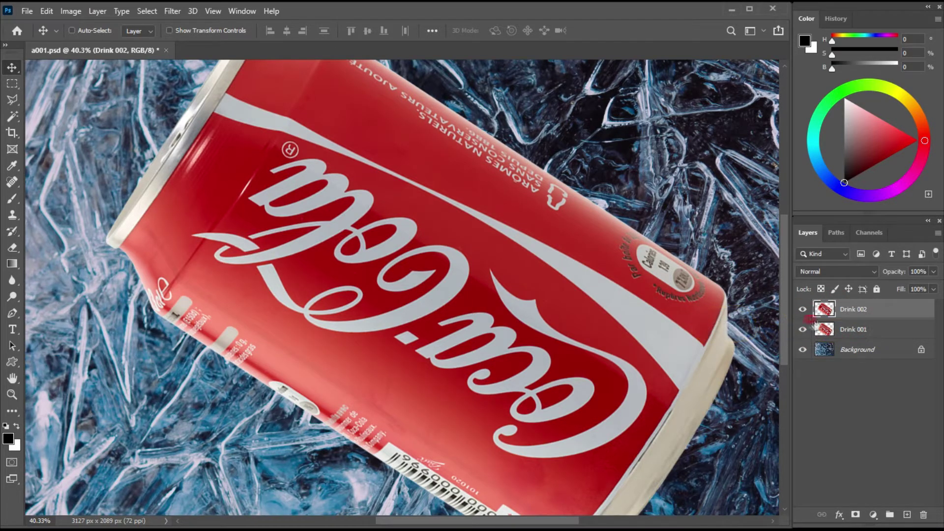
# Set the opacity of the Drink 001 layer to 50%.
pyautogui.click(860, 330)
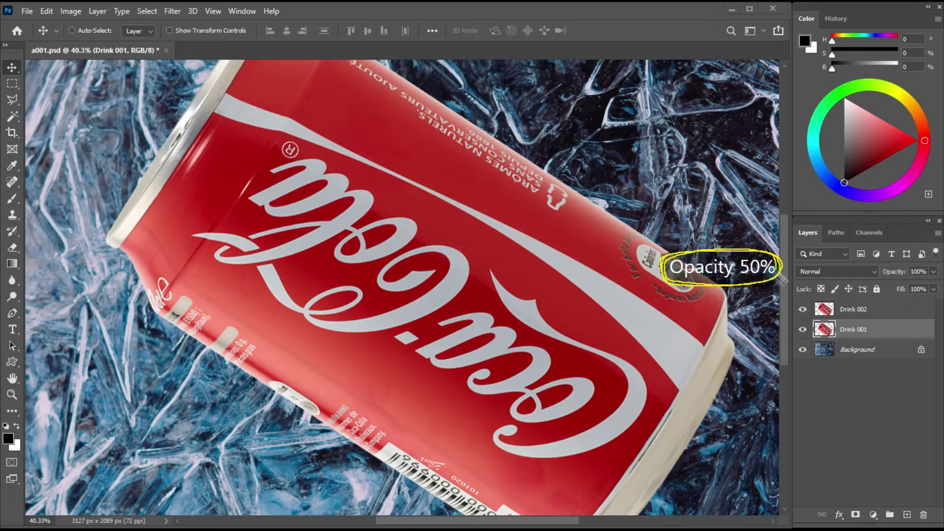
pyautogui.click(933, 271)
pyautogui.moveTo(904, 286); pyautogui.dragTo(906, 288)
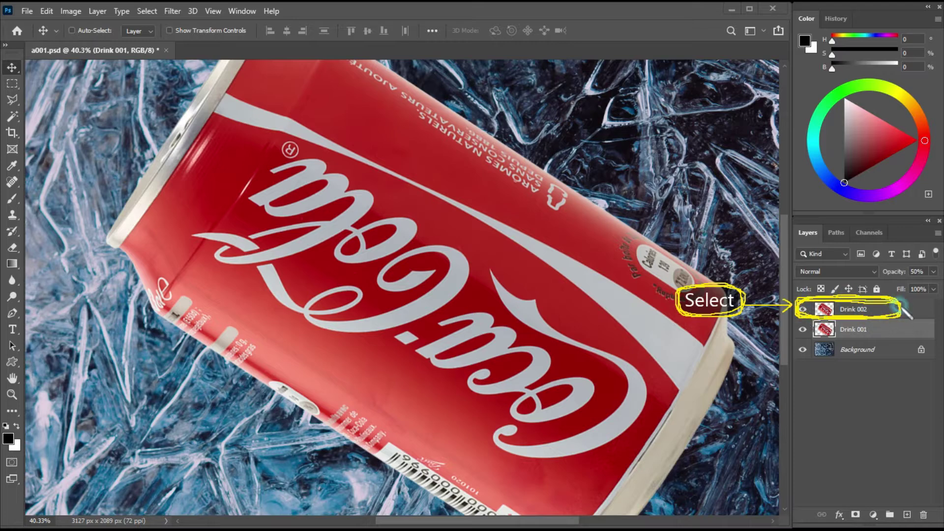
# Set the blend mode of the Drink 002 layer to Soft Light.
pyautogui.click(867, 310)
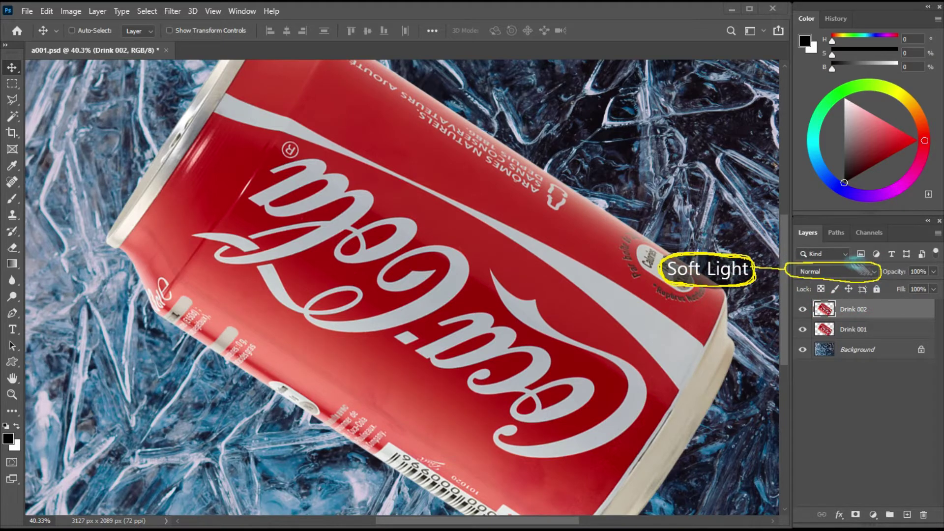
pyautogui.click(863, 270)
pyautogui.click(814, 273)
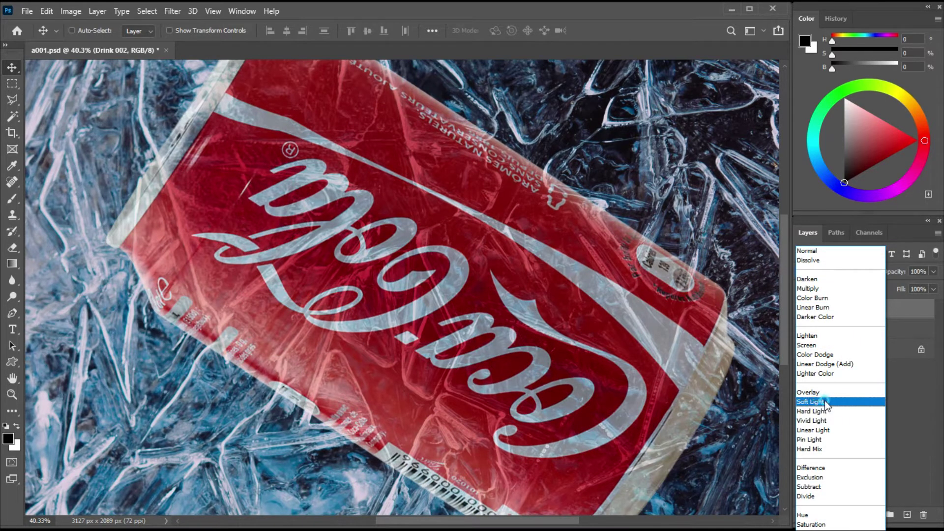
pyautogui.click(826, 404)
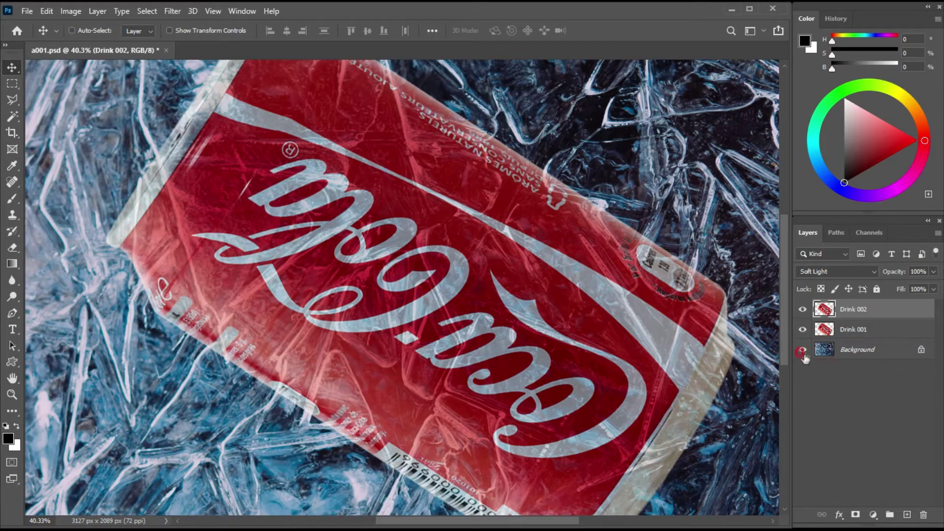
# Duplicate the Background layer and place the copy above Drink 002 as a clipping mask.
pyautogui.click(850, 350)
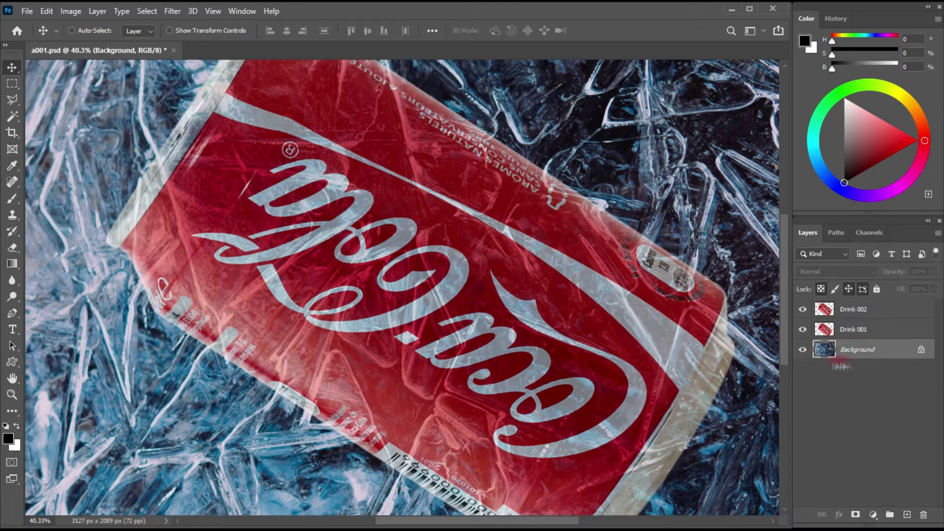
pyautogui.hotkey('ctrl', 'j')
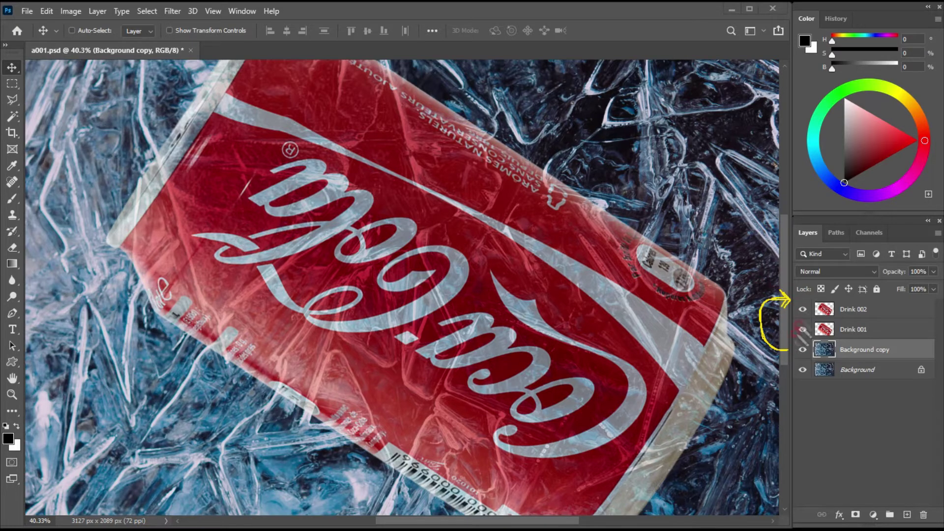
pyautogui.moveTo(848, 350); pyautogui.dragTo(857, 314)
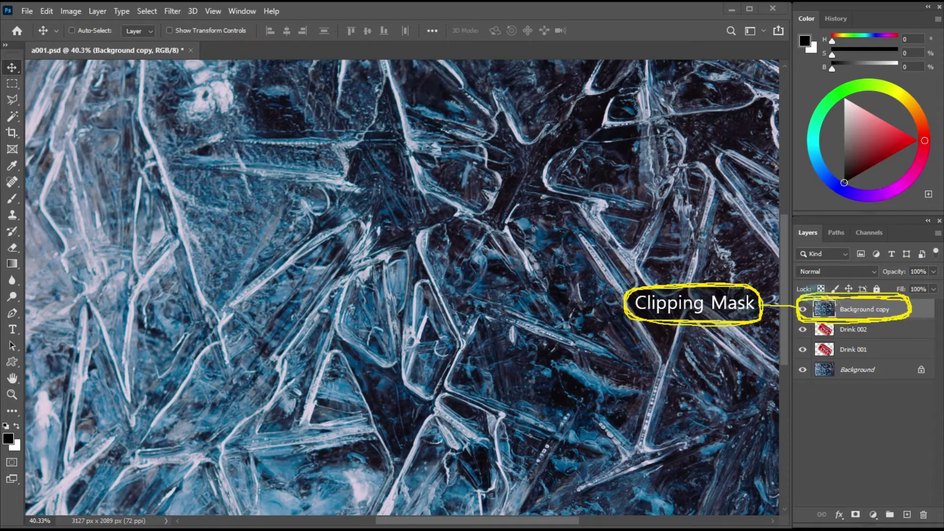
pyautogui.rightClick(854, 310)
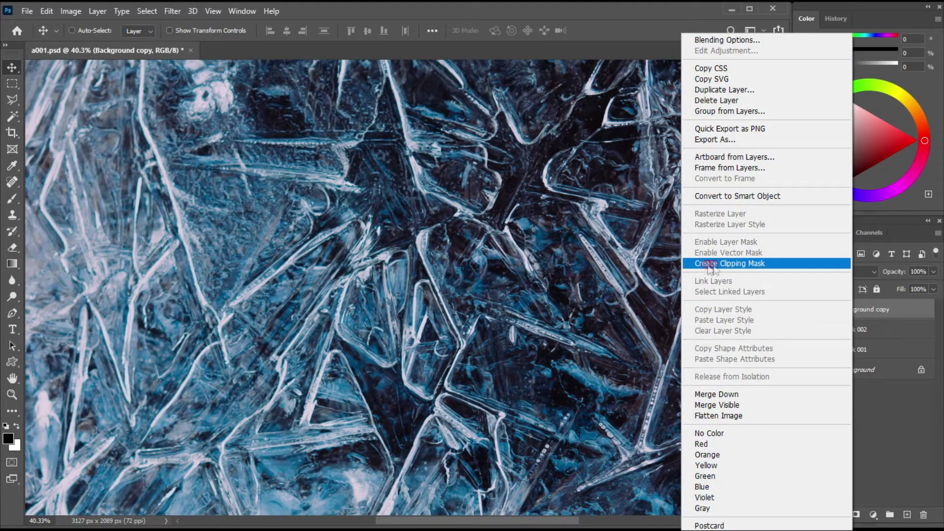
pyautogui.click(757, 264)
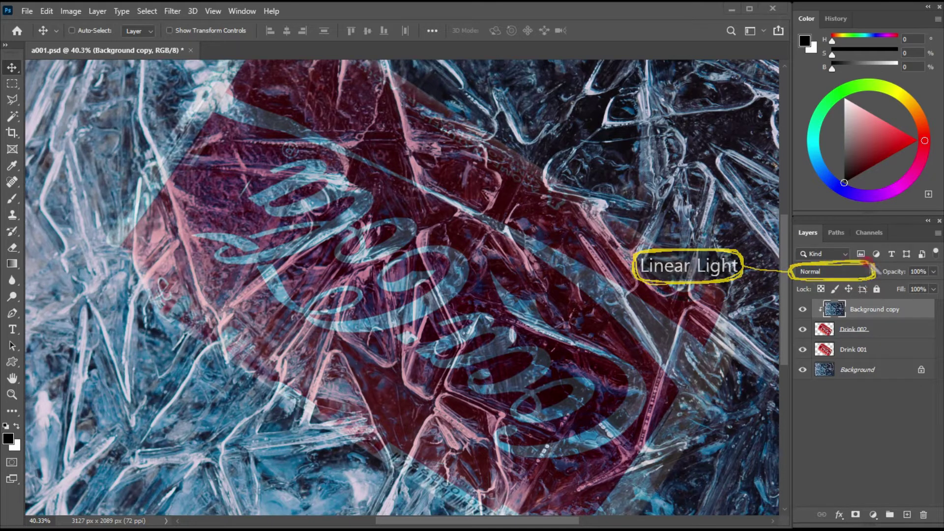
# Set the clipped ice copy to Linear Light blending at 83% opacity.
pyautogui.click(830, 272)
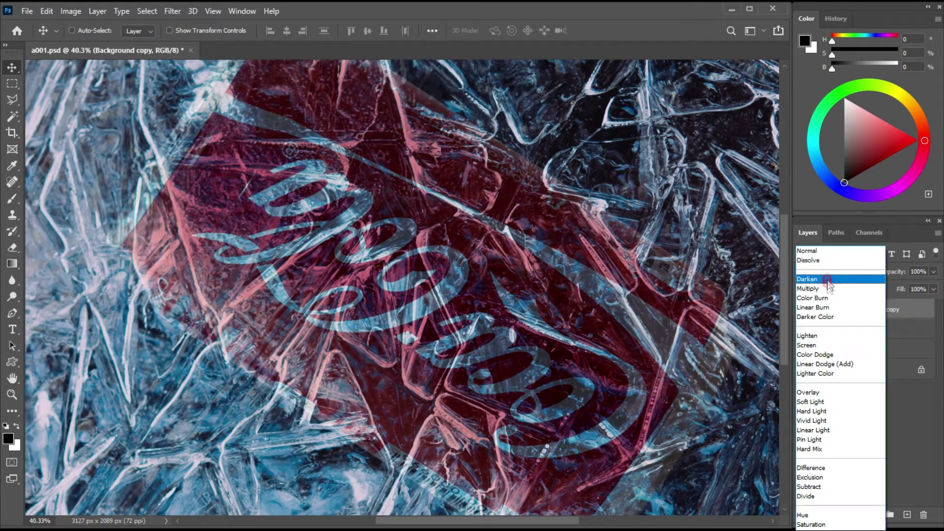
pyautogui.click(815, 431)
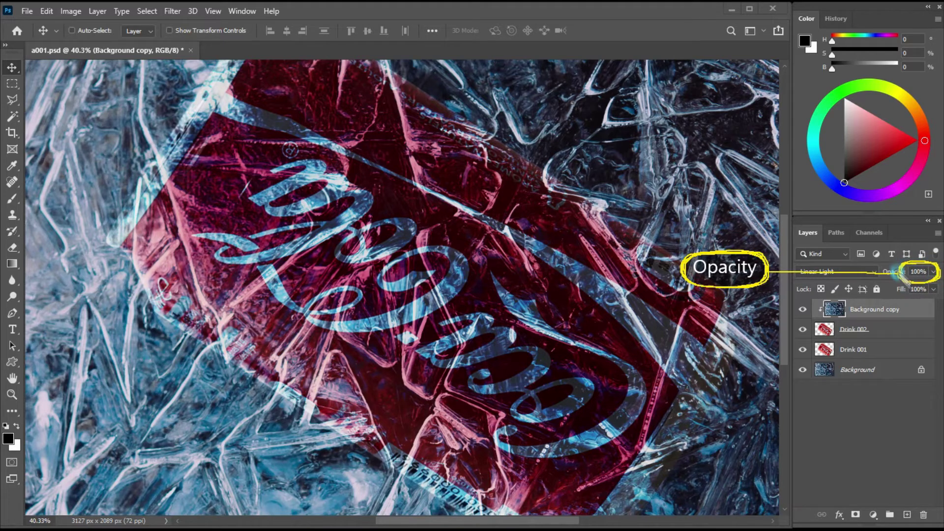
pyautogui.click(932, 272)
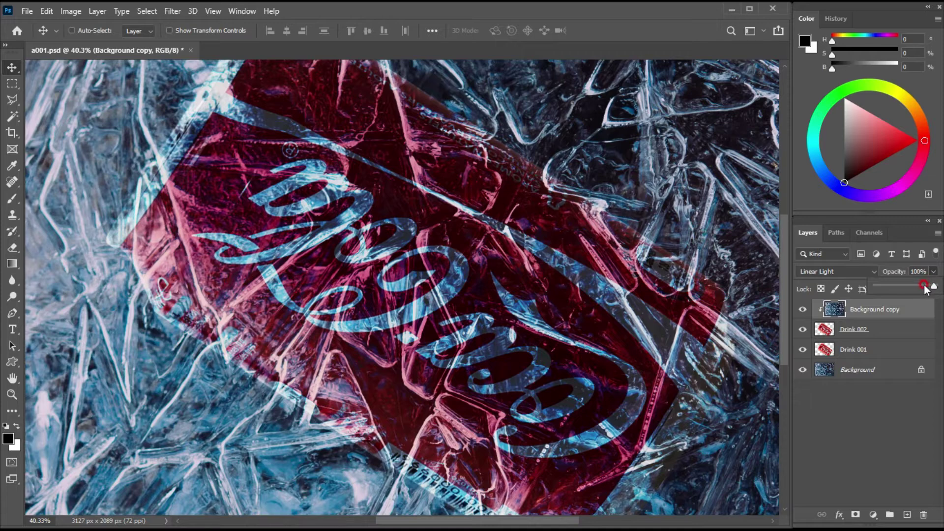
pyautogui.click(924, 286)
pyautogui.click(784, 290)
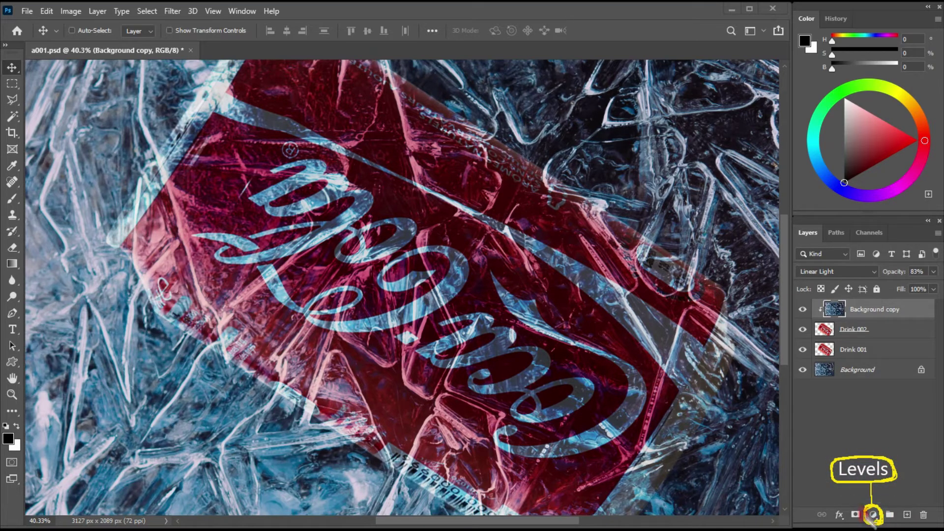
# Add a clipped Levels adjustment above the ice copy with midtones 0.73, white input 231 and black output 28.
pyautogui.click(872, 515)
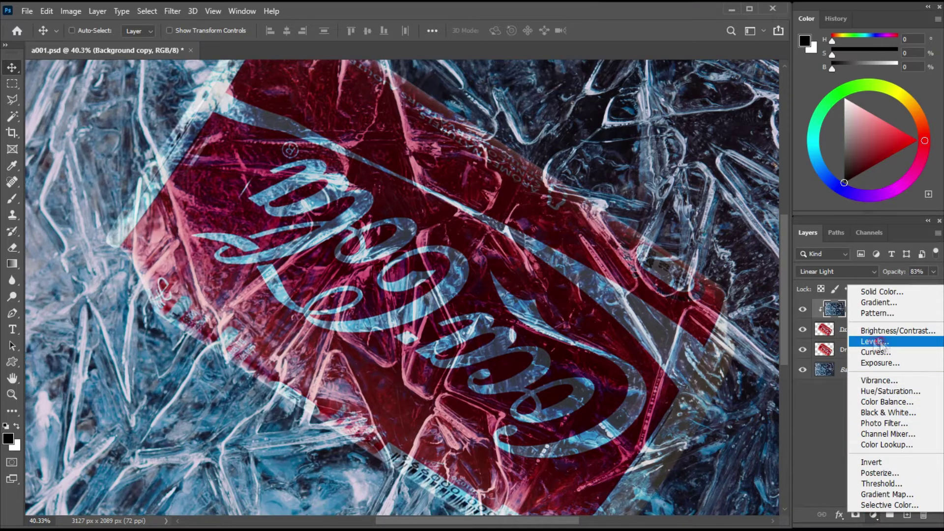
pyautogui.click(880, 341)
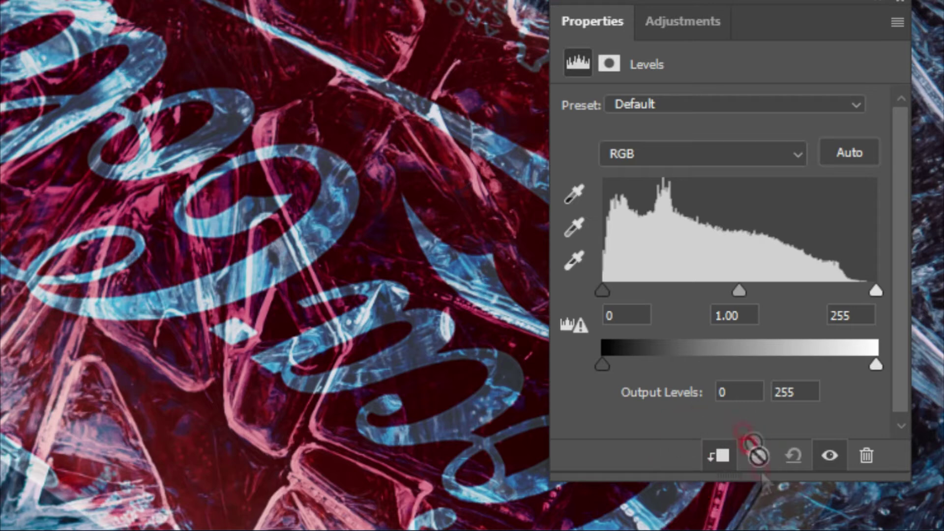
pyautogui.moveTo(875, 289); pyautogui.dragTo(861, 290)
pyautogui.moveTo(733, 290); pyautogui.dragTo(758, 290)
pyautogui.moveTo(602, 363); pyautogui.dragTo(632, 364)
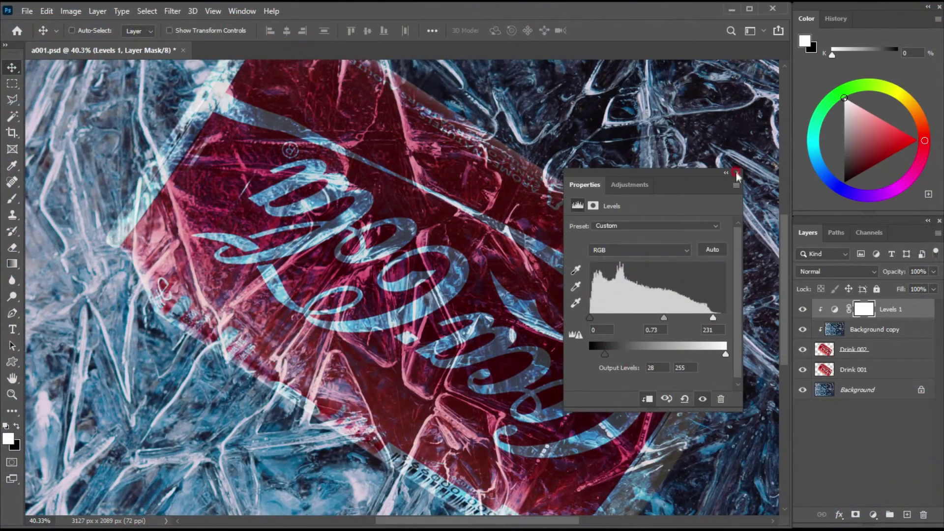
pyautogui.click(736, 173)
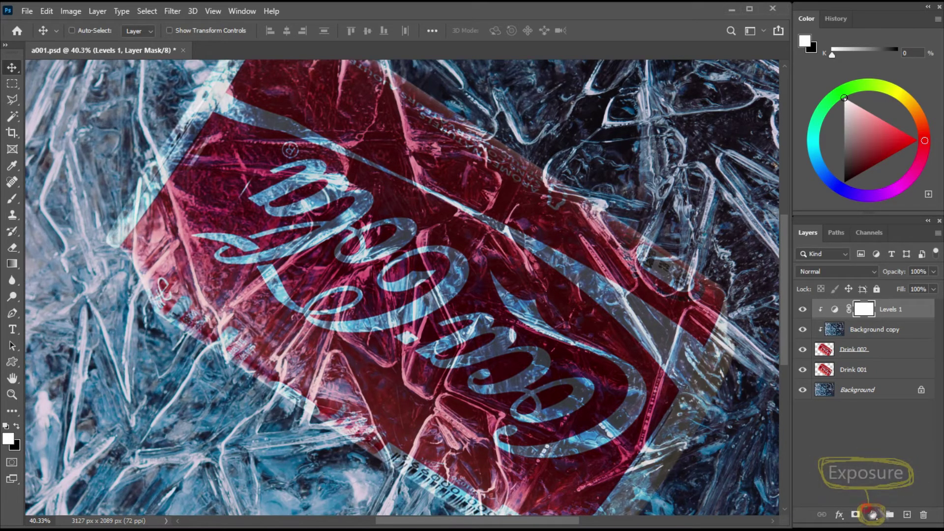
# Add an Exposure adjustment above Levels, clip it to the layers below and set gamma correction to 1.29.
pyautogui.click(871, 515)
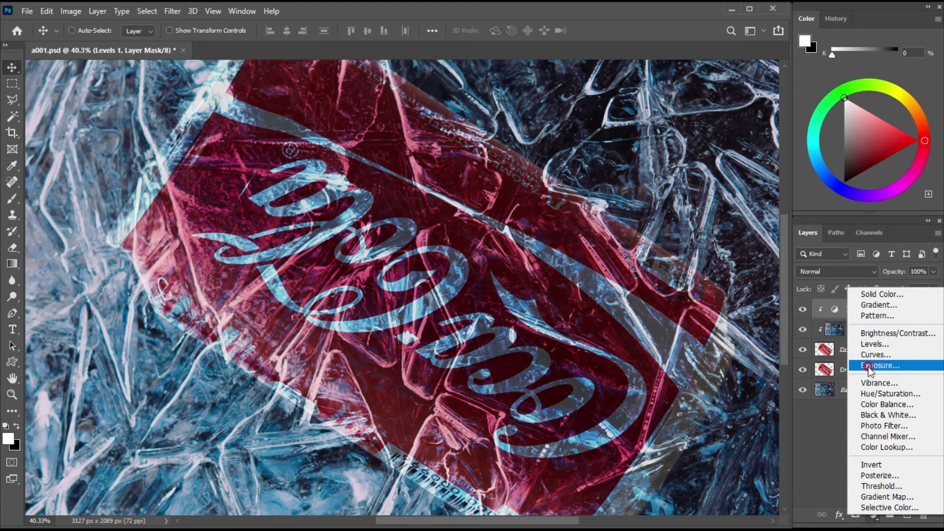
pyautogui.click(884, 366)
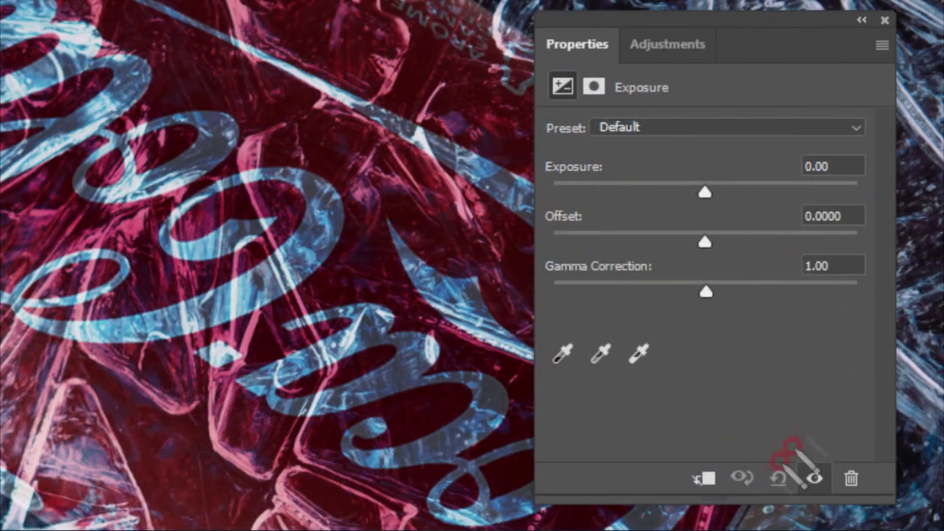
pyautogui.click(642, 397)
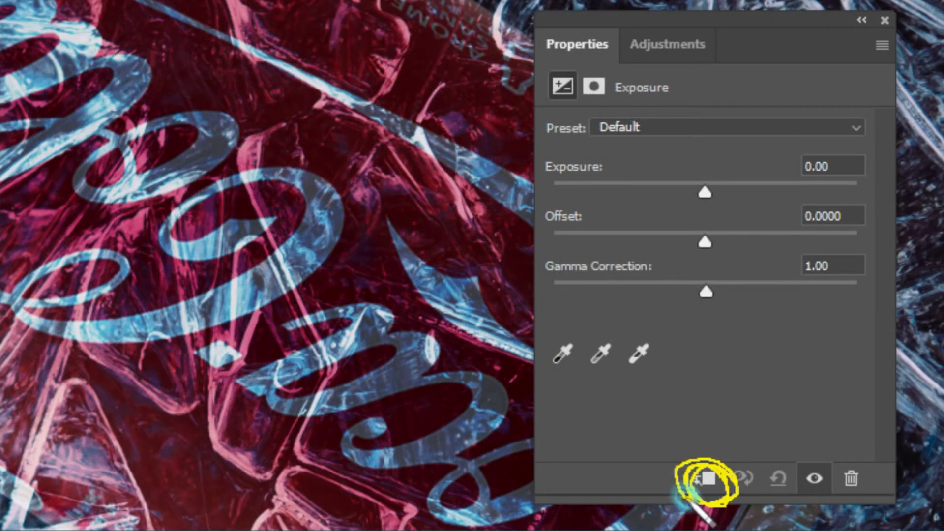
pyautogui.click(698, 484)
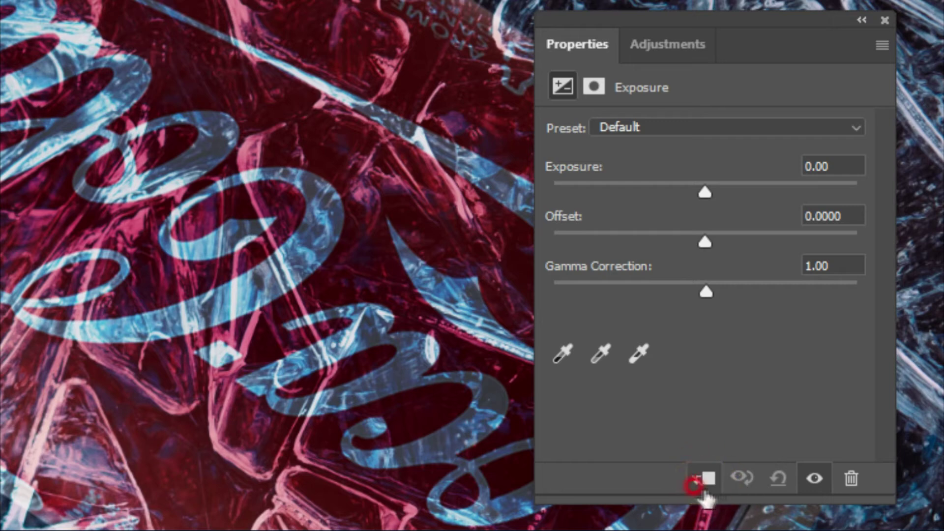
pyautogui.click(679, 445)
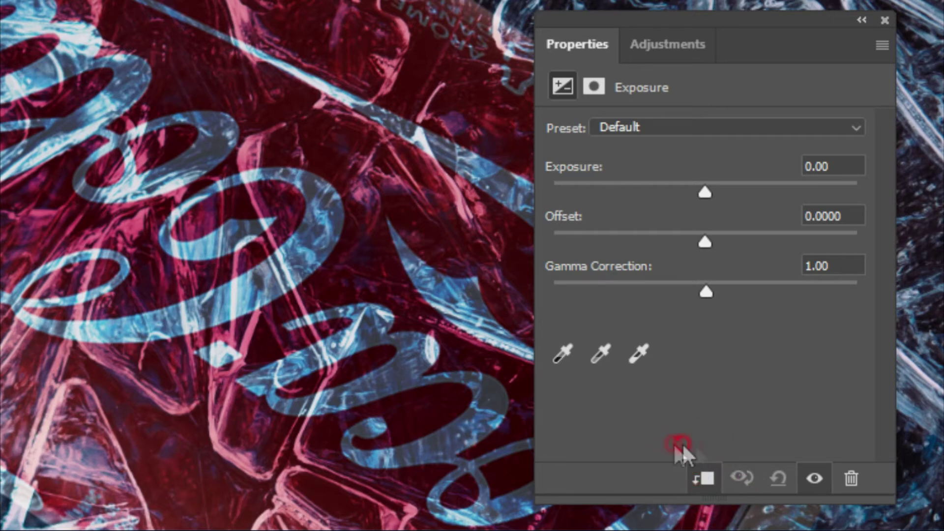
pyautogui.moveTo(703, 294); pyautogui.dragTo(678, 290)
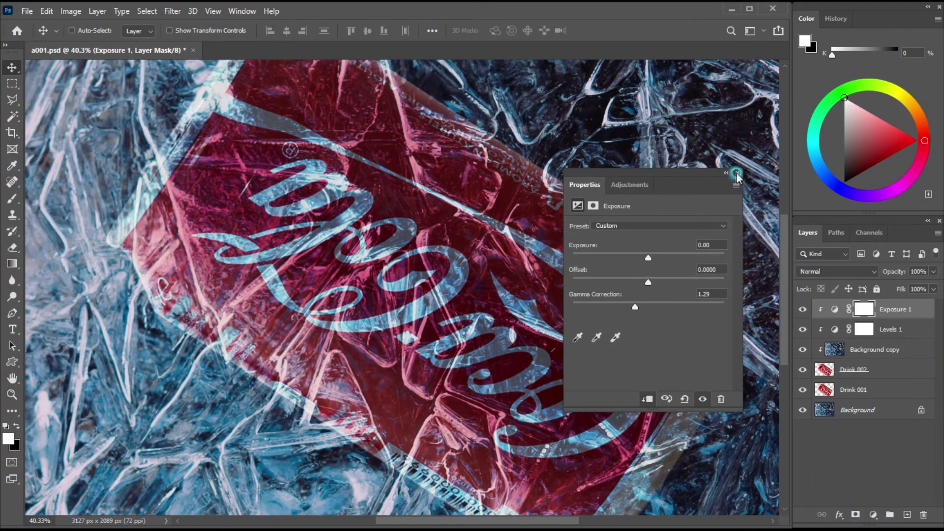
pyautogui.click(735, 173)
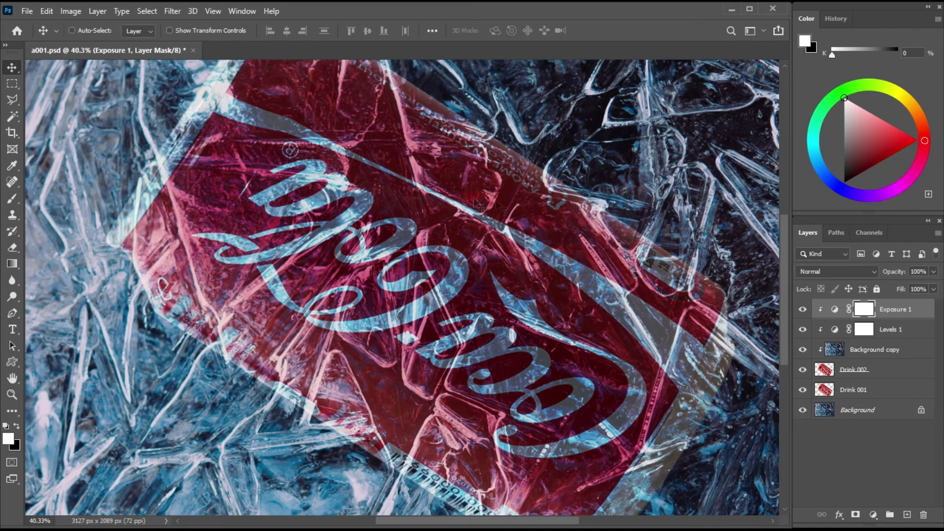